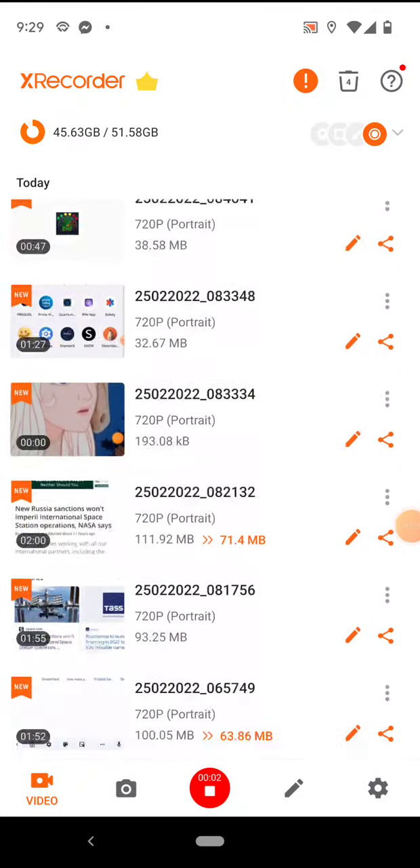
scroll(210, 475, "down", 10)
scroll(210, 475, "down", 10)
scroll(210, 475, "down", 10)
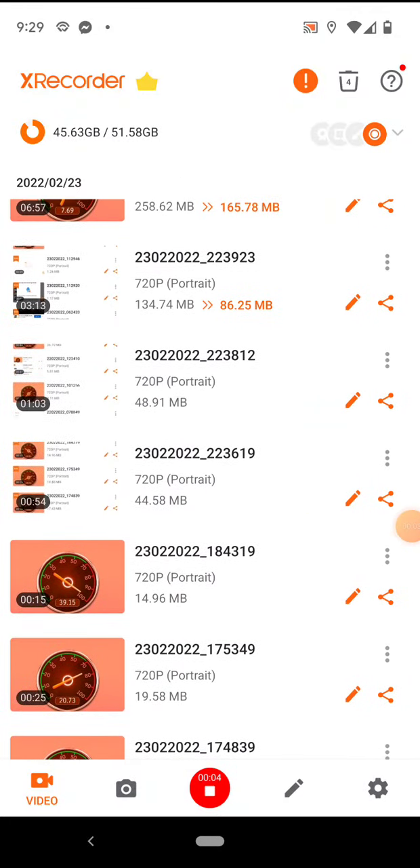
Select seven 23 Feb recordings, from 23022022_184319 down to 23022022_112946
left_click(204, 570)
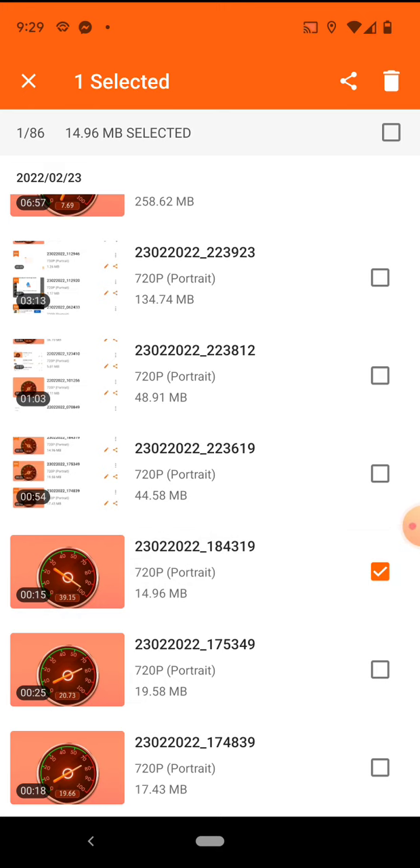
scroll(211, 474, "down", 8)
left_click(210, 501)
left_click(210, 403)
left_click(210, 305)
left_click(210, 696)
scroll(211, 475, "down", 3)
scroll(210, 475, "down", 3)
left_click(210, 455)
left_click(210, 554)
scroll(210, 475, "down", 2)
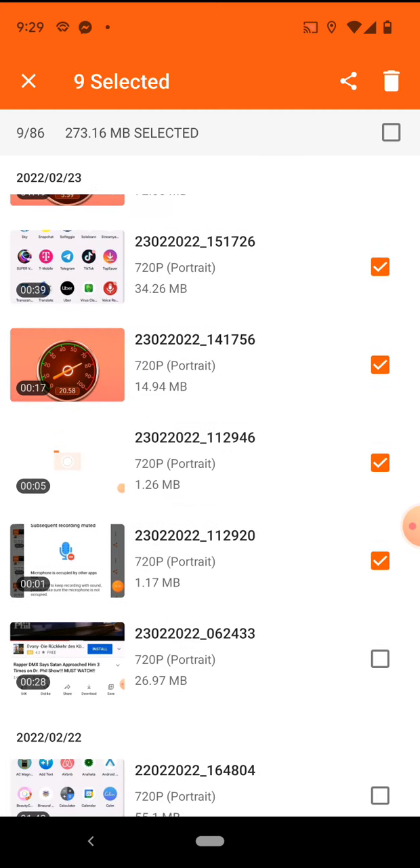
scroll(210, 475, "down", 3)
Add four 22 Feb recordings, 22022022_164804 through 22022022_070508, to the selection
left_click(210, 624)
left_click(210, 723)
scroll(211, 475, "down", 1)
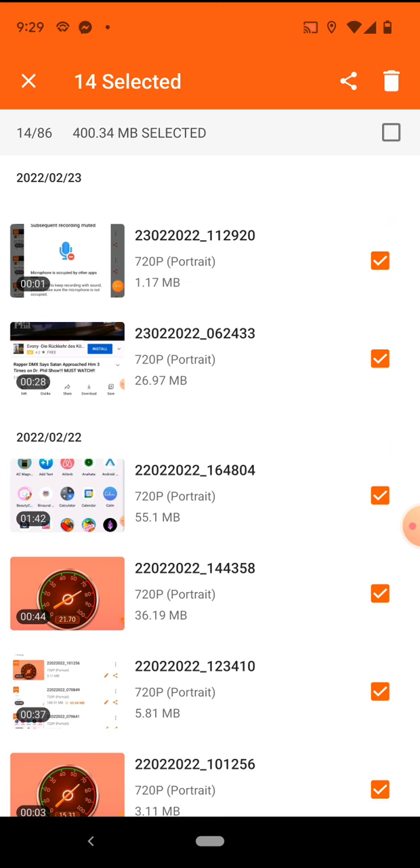
scroll(210, 475, "down", 3)
left_click(210, 451)
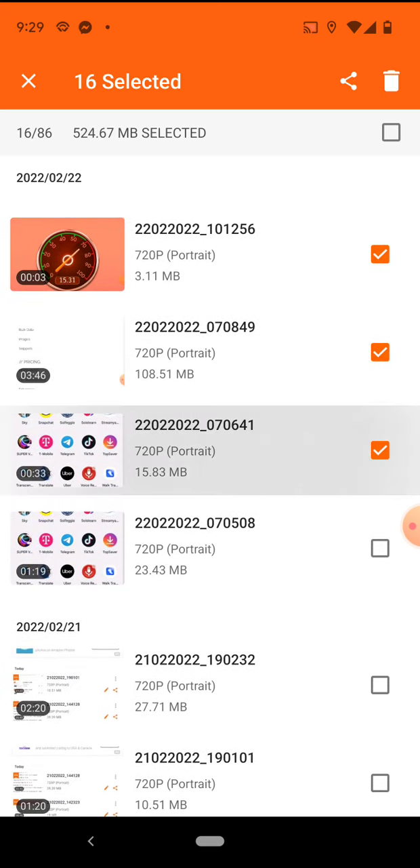
left_click(210, 548)
Add thirteen 21 Feb recordings, 21022022_190232 through 21022022_034941, to the selection
left_click(210, 685)
scroll(210, 474, "down", 2)
left_click(210, 682)
left_click(211, 780)
scroll(210, 474, "down", 5)
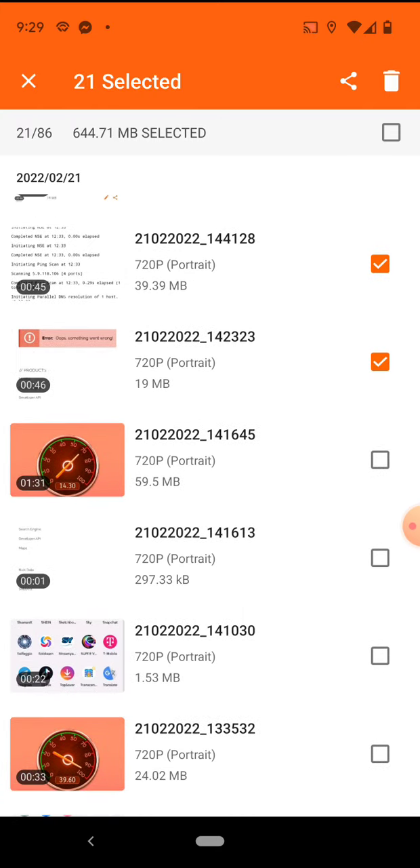
left_click(210, 460)
left_click(211, 557)
left_click(210, 655)
left_click(210, 753)
scroll(210, 474, "down", 1)
scroll(210, 475, "down", 5)
left_click(210, 341)
left_click(210, 439)
left_click(211, 537)
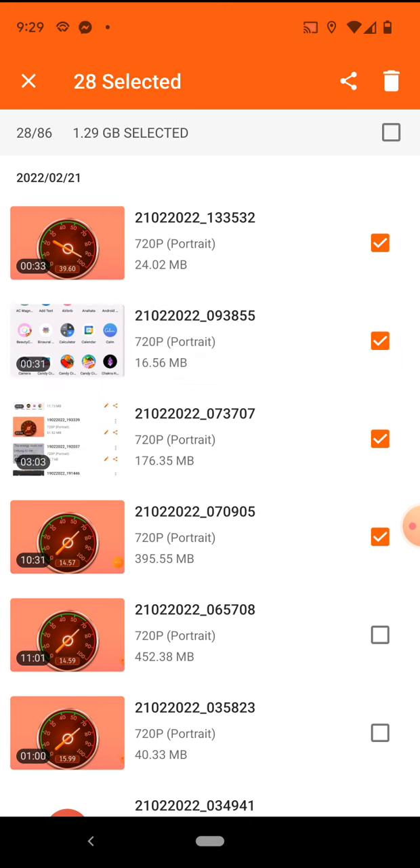
left_click(210, 635)
left_click(211, 732)
scroll(211, 474, "down", 5)
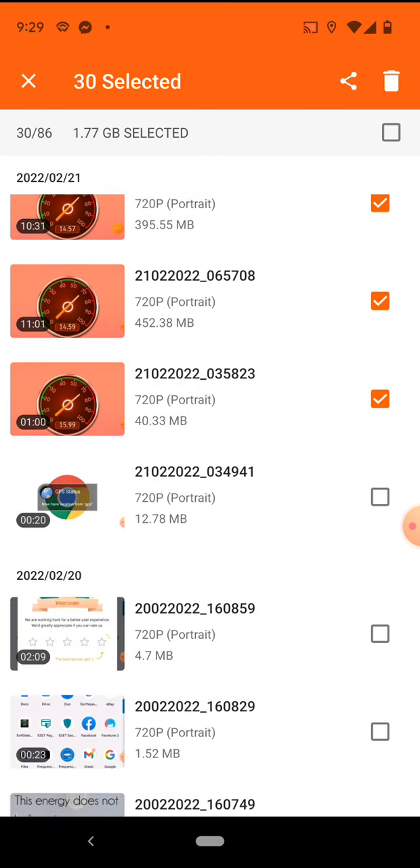
left_click(210, 495)
Add six 20 Feb recordings, including 20022022_160859 and 20022022_121954, to the selection
left_click(210, 634)
left_click(211, 731)
scroll(211, 475, "down", 5)
scroll(211, 475, "down", 5)
scroll(211, 475, "down", 1)
left_click(211, 373)
left_click(210, 274)
scroll(211, 475, "up", 4)
left_click(210, 439)
left_click(210, 345)
scroll(210, 474, "down", 2)
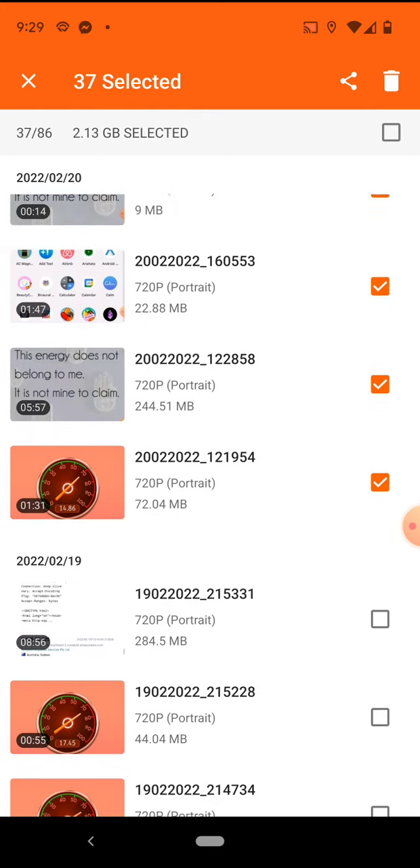
Add thirteen 19 Feb recordings, 19022022_215331 down to 19022022_085114, reaching 50 selected
left_click(210, 618)
left_click(210, 716)
scroll(211, 475, "down", 4)
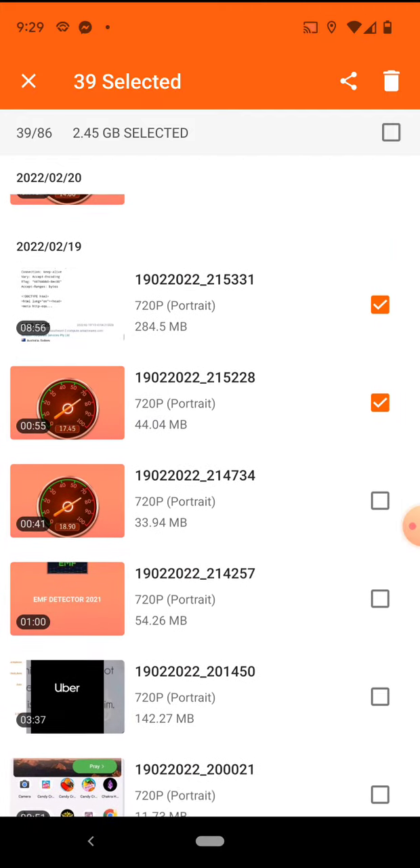
left_click(210, 502)
left_click(210, 600)
scroll(210, 475, "down", 1)
left_click(210, 609)
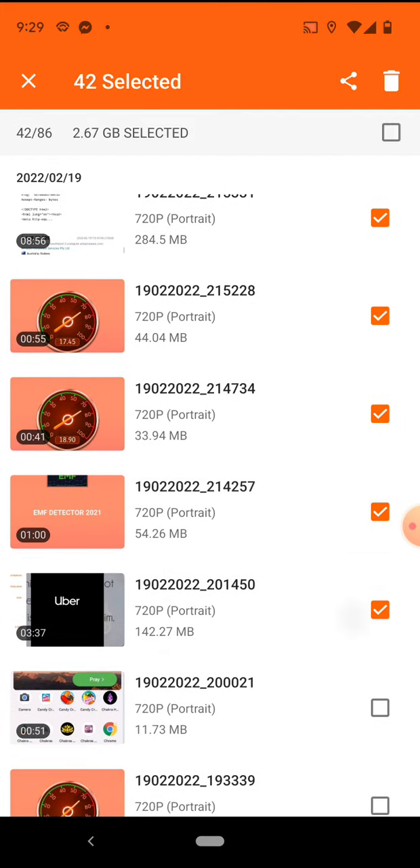
left_click(211, 708)
scroll(210, 475, "down", 5)
left_click(211, 512)
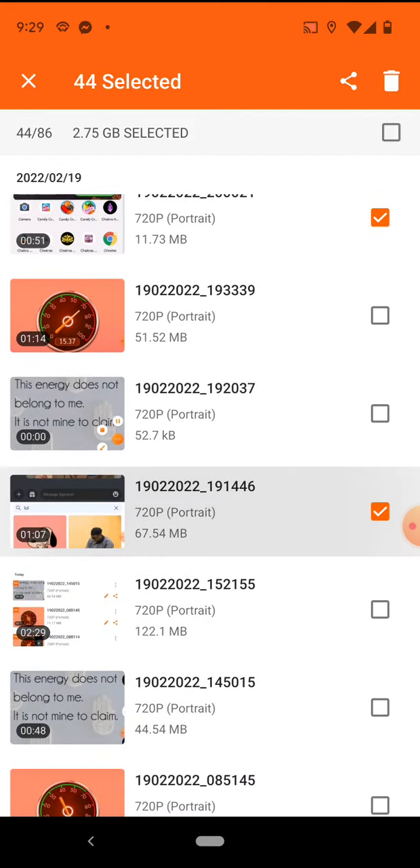
left_click(211, 413)
left_click(210, 316)
scroll(210, 475, "down", 2)
left_click(211, 409)
left_click(211, 505)
left_click(210, 604)
left_click(211, 702)
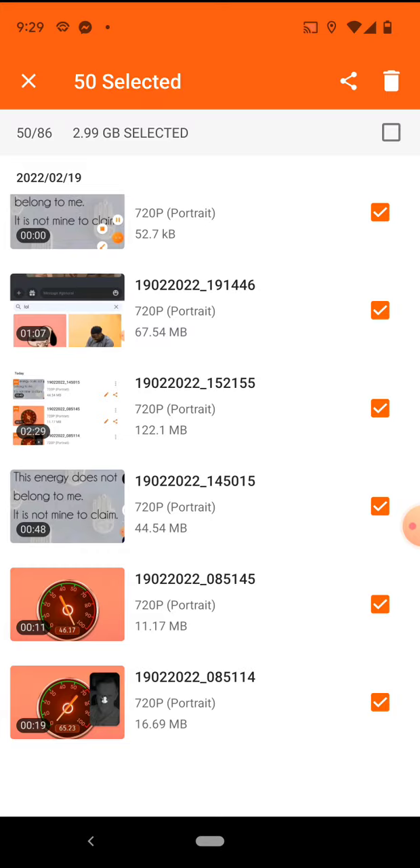
Trash the 50 selected recordings, then select eight 23 Feb recordings from 23022022_174839
left_click(392, 82)
left_click(348, 492)
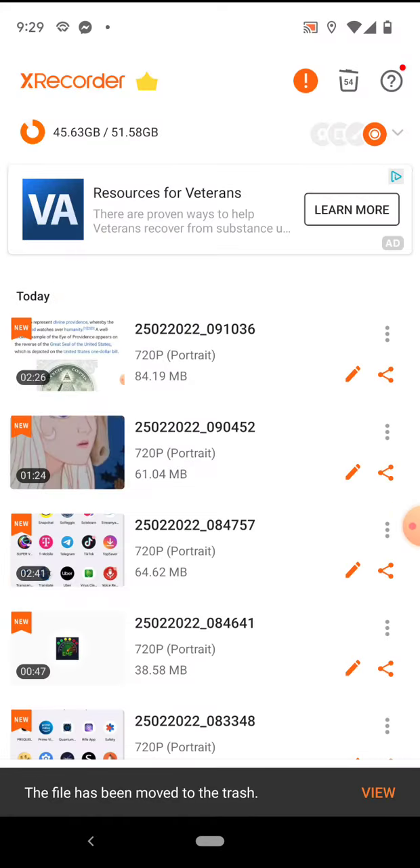
scroll(211, 475, "down", 5)
scroll(211, 475, "down", 5)
scroll(210, 475, "down", 5)
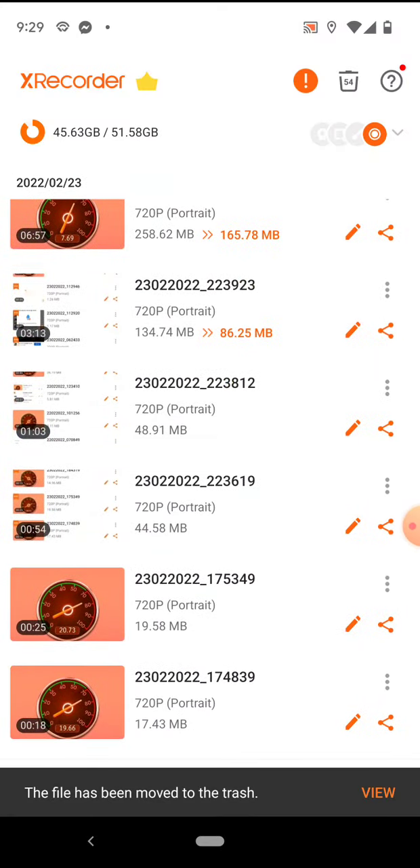
left_click(211, 702)
left_click(210, 604)
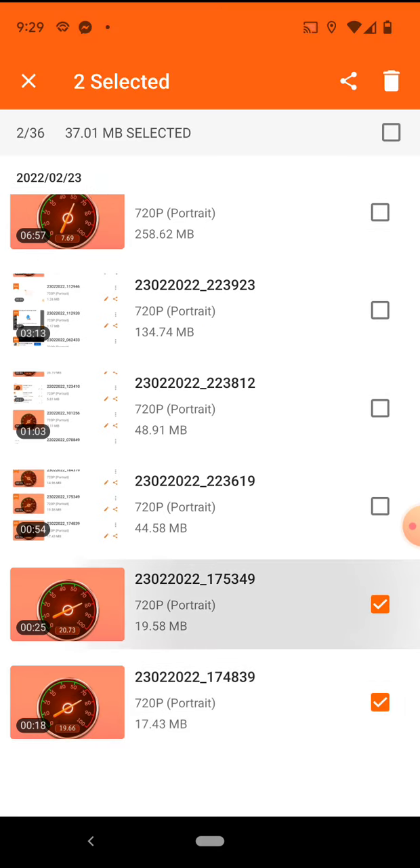
left_click(210, 505)
left_click(210, 407)
scroll(210, 475, "up", 5)
left_click(211, 558)
left_click(210, 459)
scroll(210, 474, "up", 5)
left_click(210, 586)
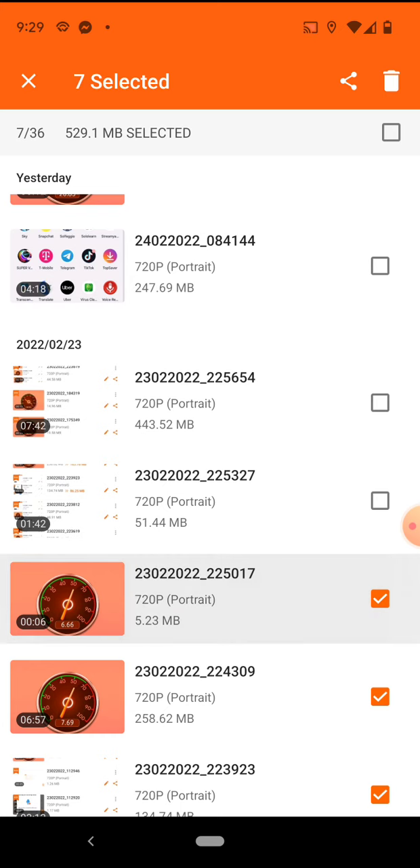
left_click(211, 487)
scroll(210, 474, "up", 5)
scroll(210, 474, "up", 1)
scroll(210, 474, "down", 4)
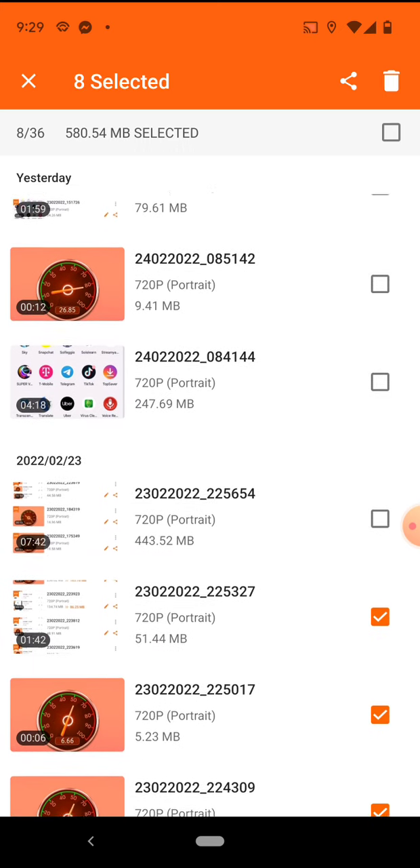
Add Yesterday's recordings, 24022022_084144 through 24022022_224032, bringing the selection to 24
left_click(411, 526)
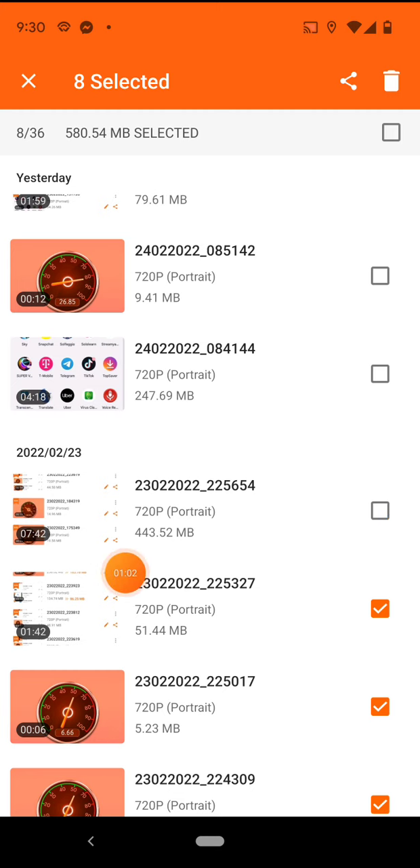
scroll(210, 475, "up", 3)
left_click(210, 558)
scroll(210, 475, "up", 4)
scroll(211, 475, "up", 8)
scroll(211, 475, "down", 6)
scroll(210, 475, "down", 1)
left_click(210, 718)
left_click(211, 522)
scroll(211, 475, "up", 3)
scroll(210, 475, "up", 1)
left_click(210, 610)
left_click(211, 514)
scroll(210, 475, "up", 2)
left_click(210, 544)
scroll(211, 474, "up", 3)
scroll(210, 475, "up", 4)
scroll(210, 475, "up", 5)
scroll(210, 475, "down", 8)
scroll(210, 474, "down", 1)
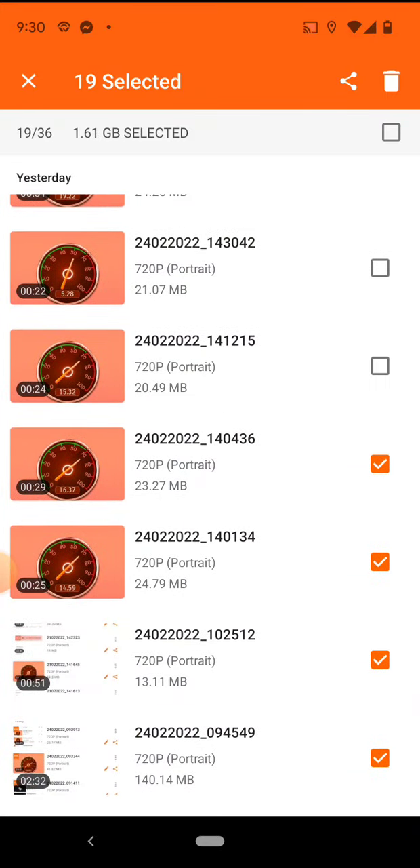
scroll(210, 475, "up", 3)
scroll(211, 475, "up", 2)
scroll(210, 474, "up", 1)
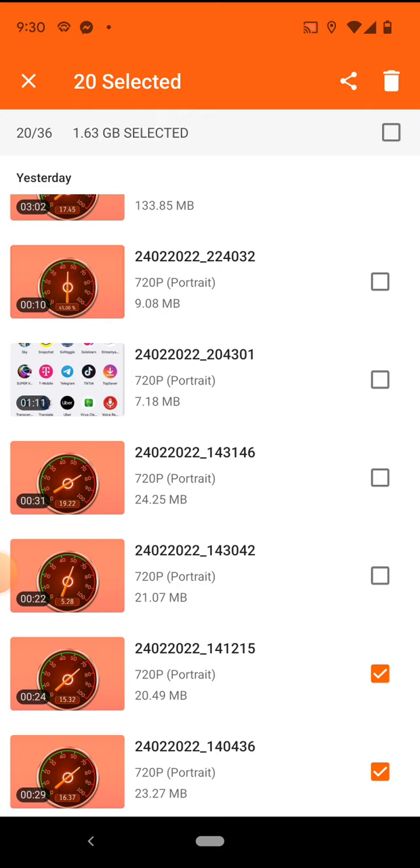
left_click(211, 576)
left_click(210, 478)
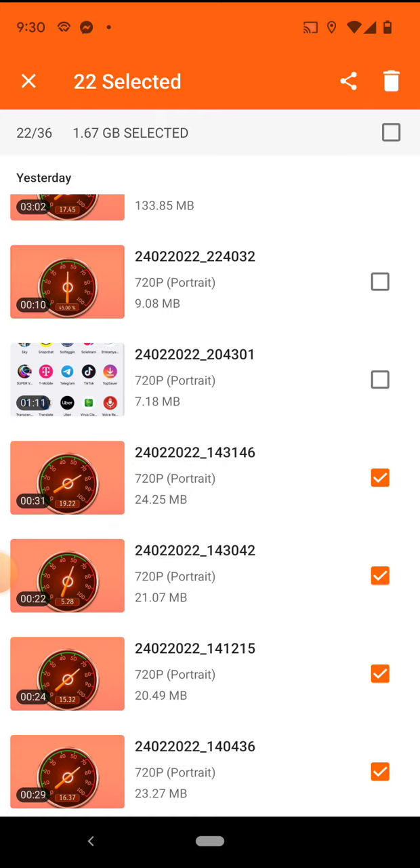
scroll(210, 475, "up", 4)
scroll(210, 474, "up", 2)
scroll(210, 475, "up", 4)
scroll(211, 475, "down", 5)
scroll(210, 475, "down", 2)
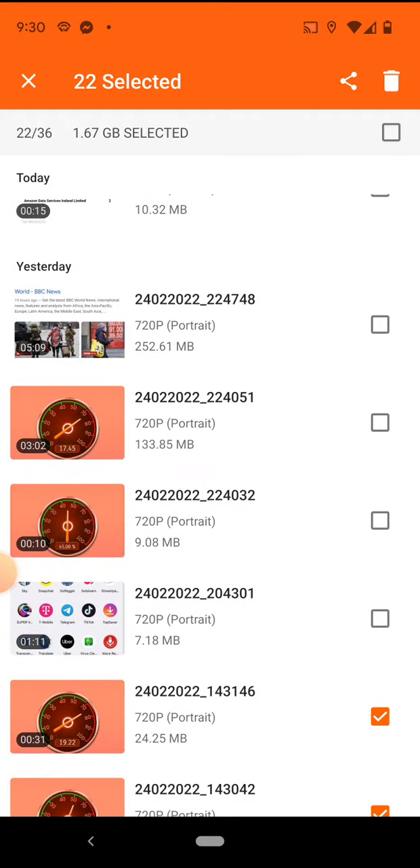
left_click(210, 618)
left_click(210, 520)
scroll(210, 475, "up", 5)
scroll(210, 475, "up", 5)
scroll(210, 474, "up", 4)
scroll(210, 475, "down", 5)
scroll(210, 475, "down", 5)
scroll(210, 475, "down", 3)
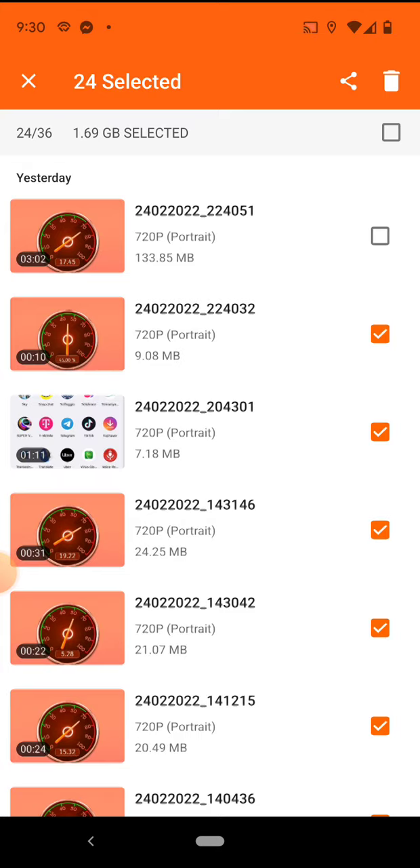
Move the 24 selected recordings to the XRecorder trash
left_click(392, 82)
left_click(347, 492)
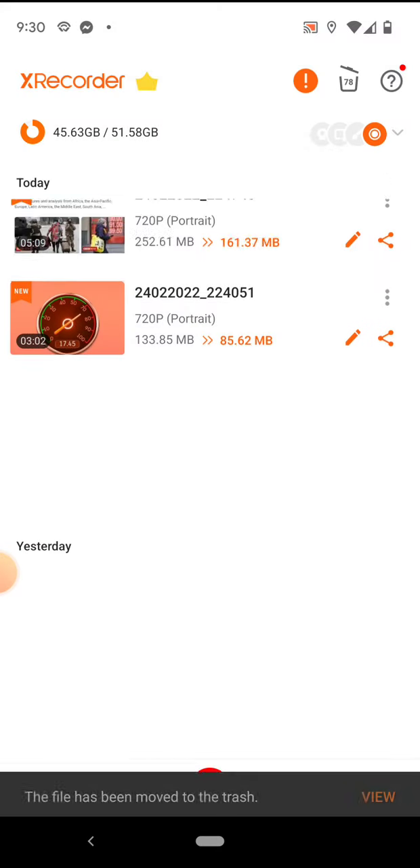
scroll(210, 475, "up", 3)
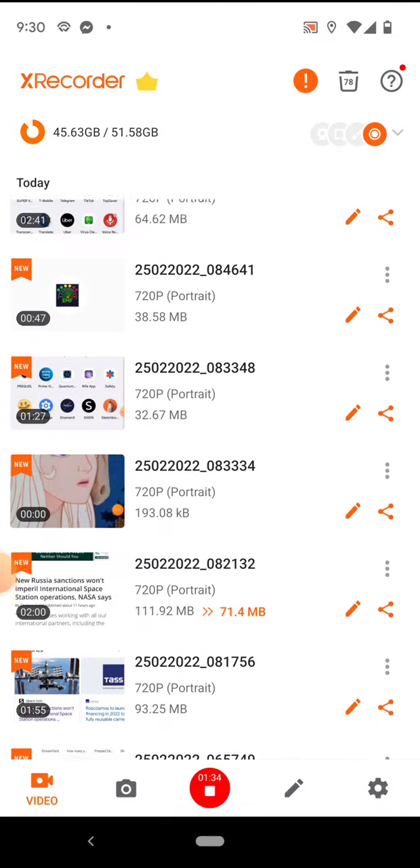
scroll(210, 474, "down", 1)
Leave XRecorder and return to the home screen
left_click(210, 841)
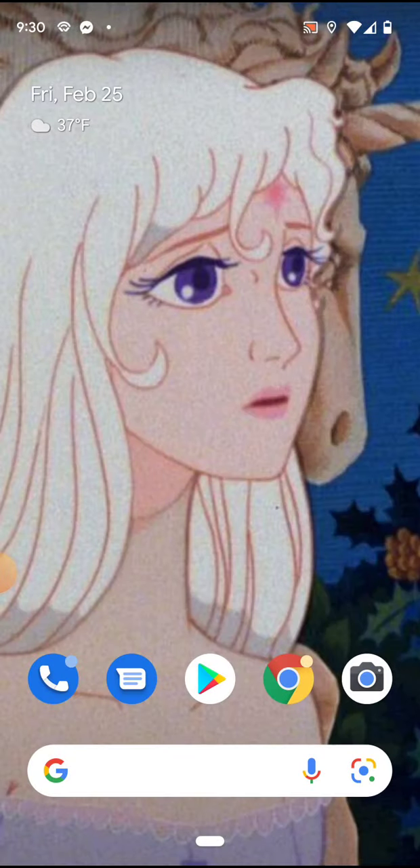
left_click_drag(210, 679, 211, 204)
scroll(211, 475, "down", 5)
scroll(211, 475, "down", 5)
scroll(210, 474, "down", 3)
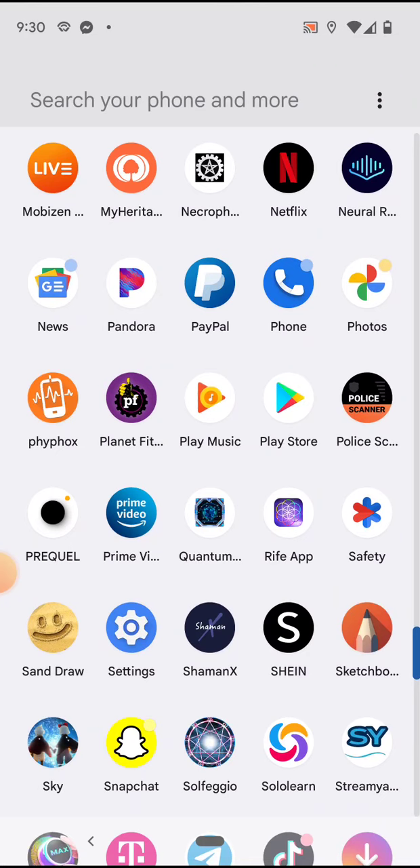
scroll(210, 475, "down", 5)
scroll(210, 475, "up", 1)
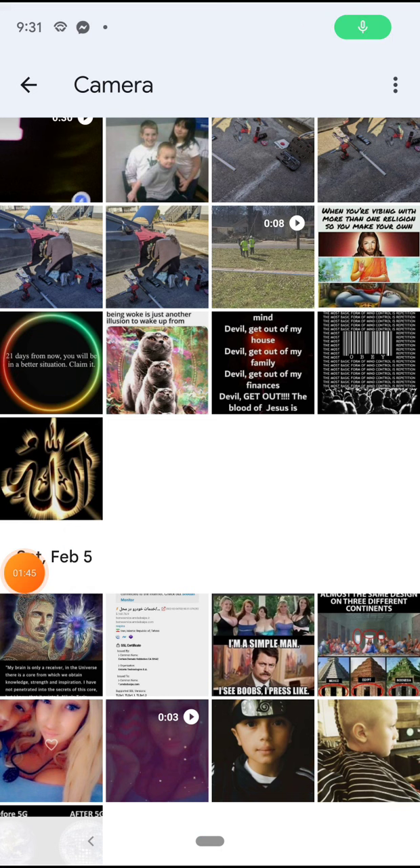
scroll(210, 474, "up", 3)
scroll(211, 474, "up", 2)
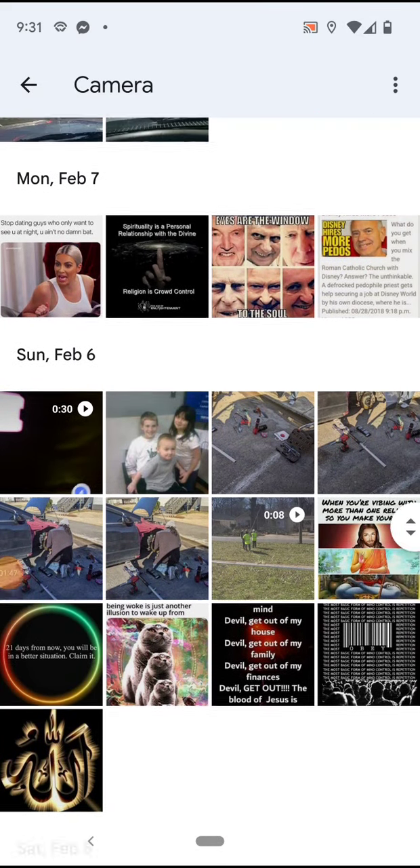
scroll(210, 475, "down", 2)
scroll(210, 475, "up", 2)
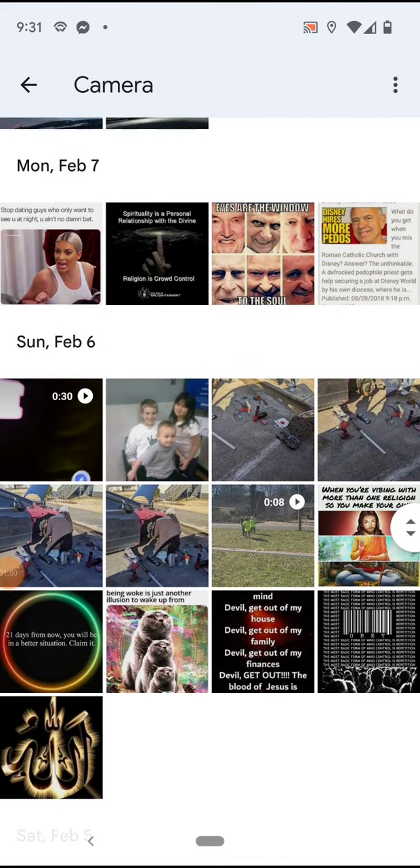
scroll(210, 475, "down", 2)
View the calligraphy image full-screen, then close it back to the Camera grid
left_click(51, 687)
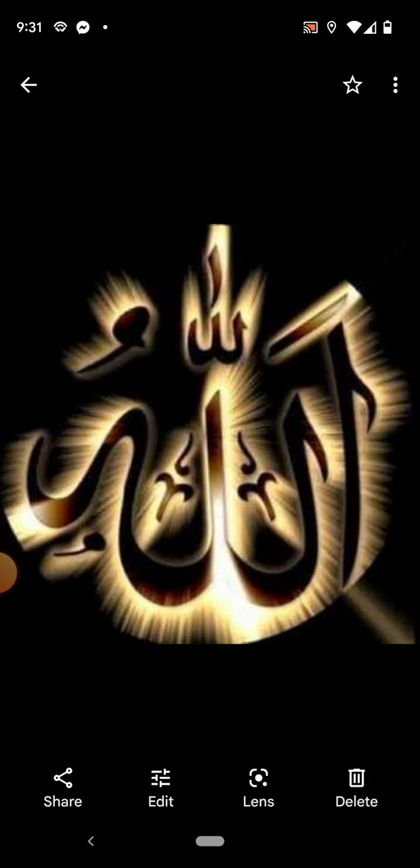
key("Escape")
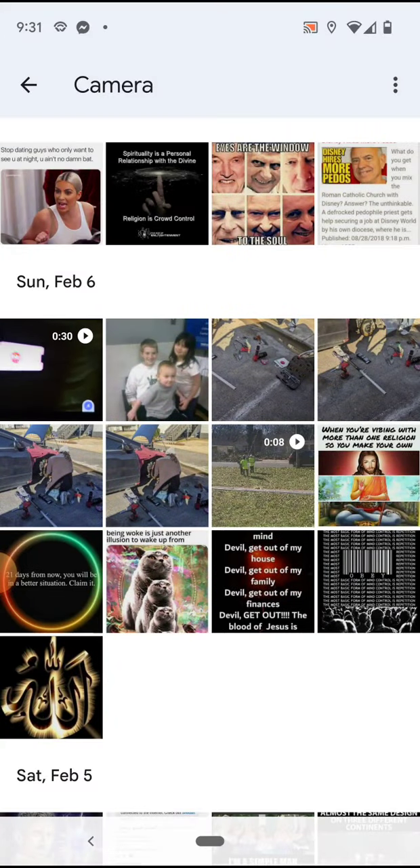
scroll(210, 474, "up", 5)
scroll(210, 475, "up", 3)
scroll(210, 475, "up", 3)
scroll(211, 474, "up", 3)
scroll(210, 475, "up", 3)
scroll(210, 474, "up", 2)
scroll(210, 475, "up", 3)
scroll(210, 474, "up", 2)
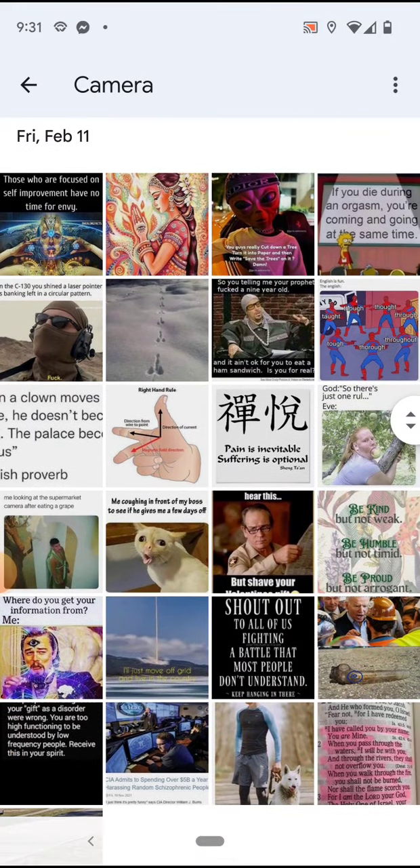
scroll(210, 474, "up", 3)
scroll(210, 475, "up", 3)
scroll(210, 474, "up", 3)
scroll(210, 475, "up", 3)
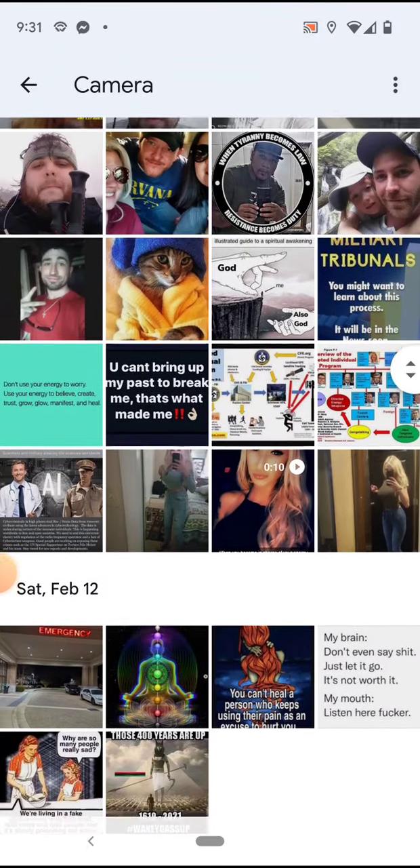
scroll(210, 475, "up", 1)
scroll(211, 475, "up", 3)
scroll(210, 474, "up", 3)
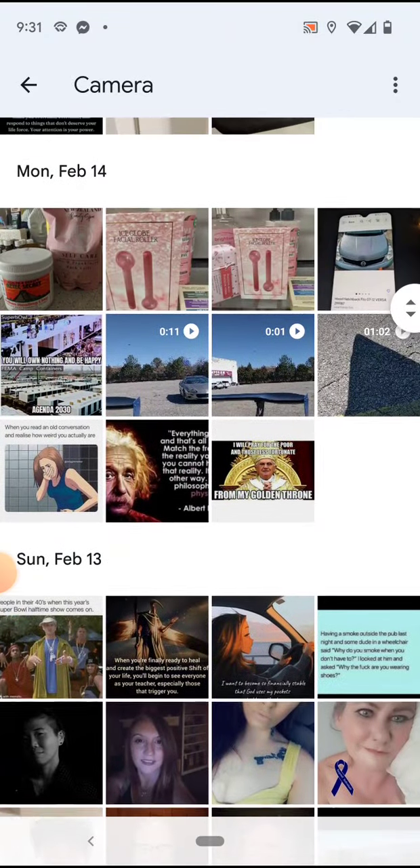
scroll(210, 474, "up", 3)
scroll(210, 475, "up", 2)
scroll(211, 475, "up", 3)
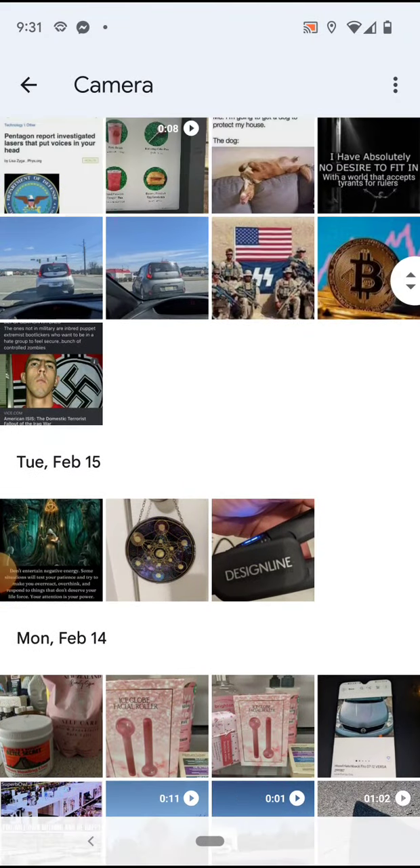
scroll(210, 474, "up", 2)
scroll(210, 475, "up", 3)
scroll(210, 475, "up", 2)
scroll(210, 474, "up", 3)
scroll(210, 475, "up", 3)
scroll(211, 474, "up", 2)
scroll(210, 475, "up", 3)
scroll(210, 475, "up", 3)
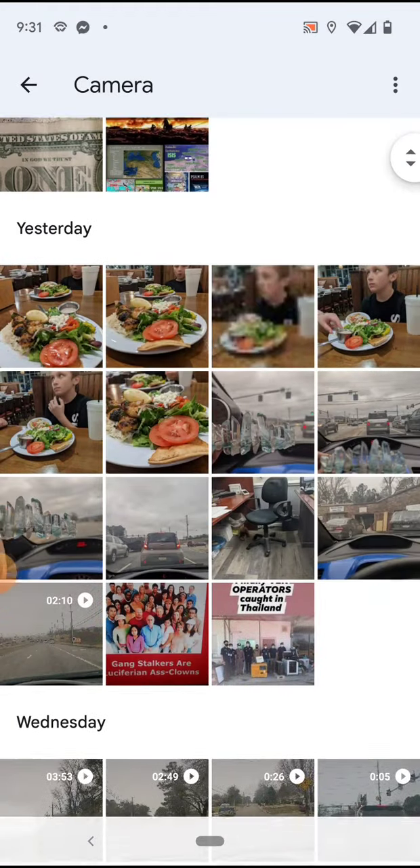
scroll(210, 475, "up", 2)
scroll(210, 475, "up", 3)
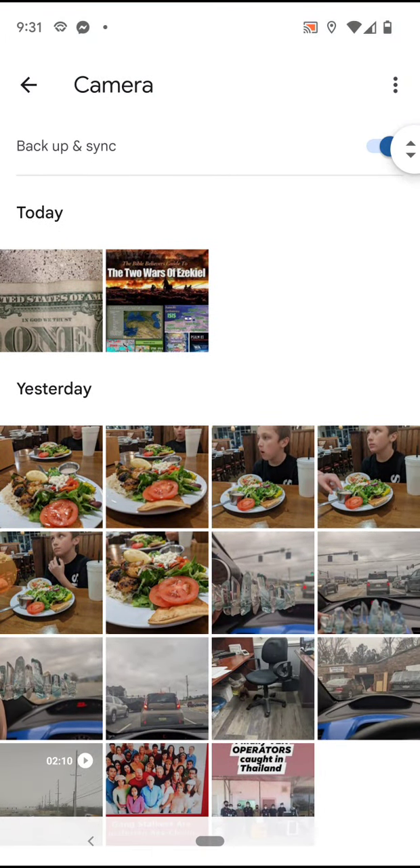
scroll(210, 475, "down", 4)
Delete the 0:26 video from the InSaver album and go back to Library
left_click(367, 773)
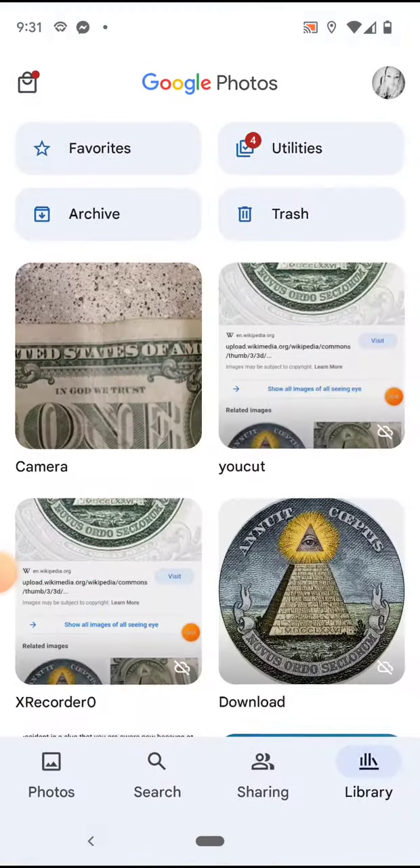
scroll(210, 474, "down", 3)
scroll(210, 475, "down", 2)
scroll(210, 475, "down", 2)
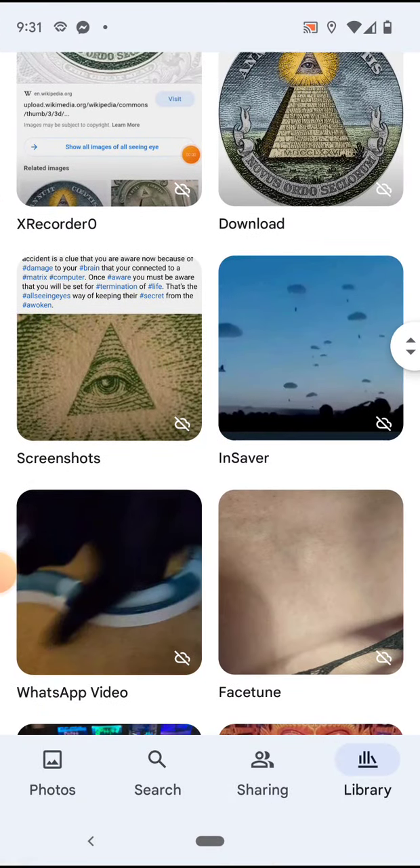
left_click(310, 347)
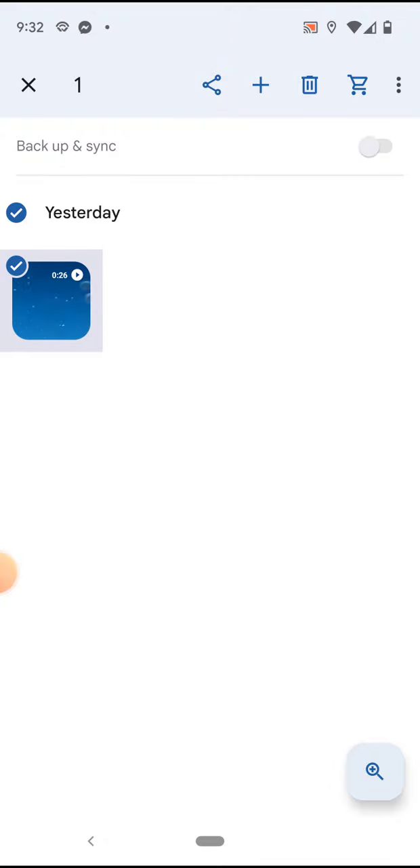
left_click(310, 85)
left_click(109, 784)
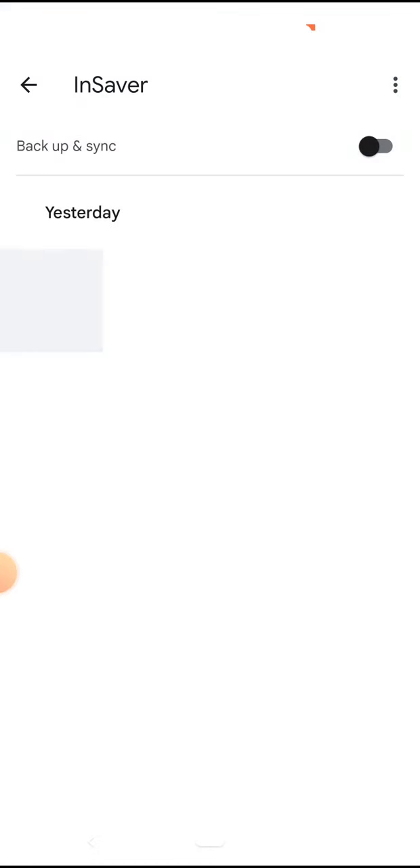
left_click(28, 85)
scroll(210, 434, "down", 3)
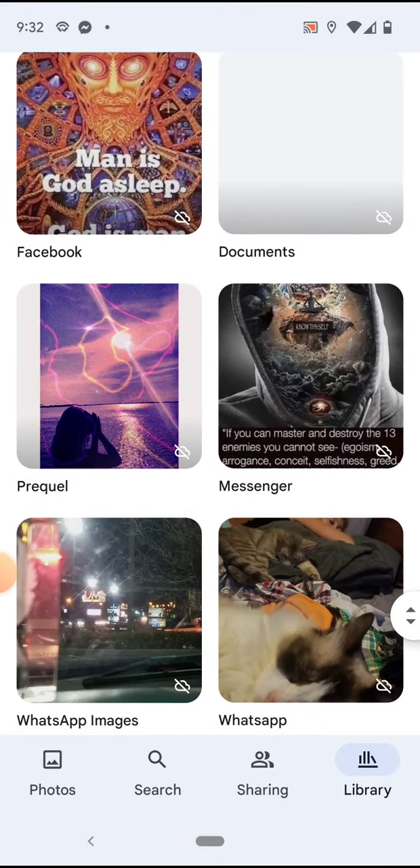
scroll(210, 434, "down", 3)
scroll(210, 434, "up", 6)
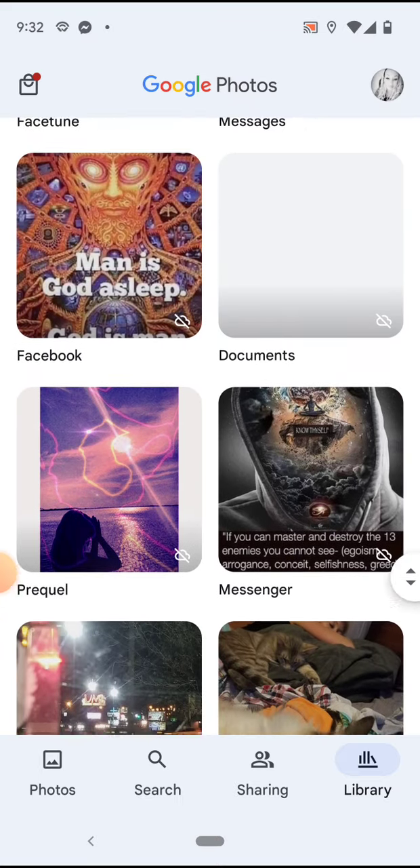
scroll(210, 434, "up", 5)
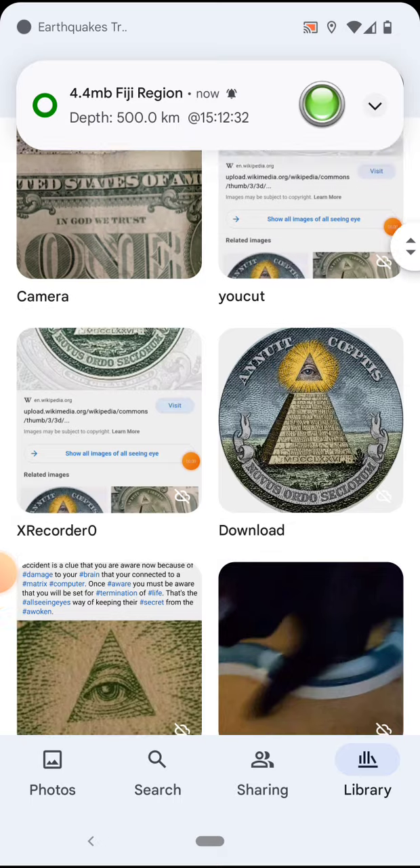
scroll(210, 434, "up", 4)
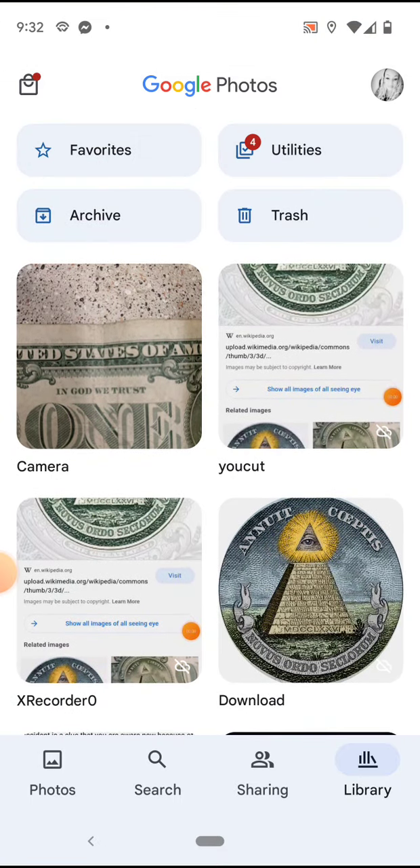
scroll(211, 434, "down", 6)
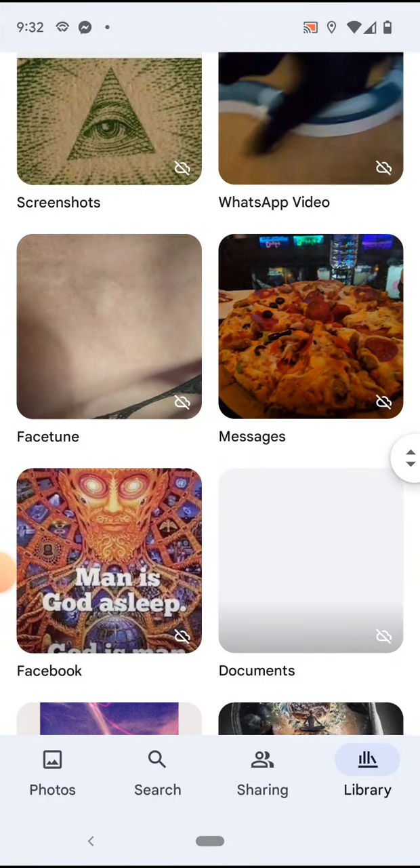
scroll(211, 434, "down", 4)
scroll(210, 434, "down", 2)
left_click(109, 250)
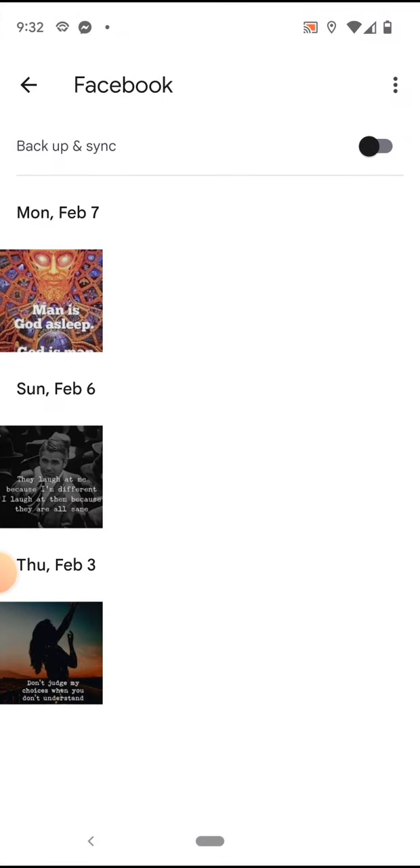
left_click(51, 301)
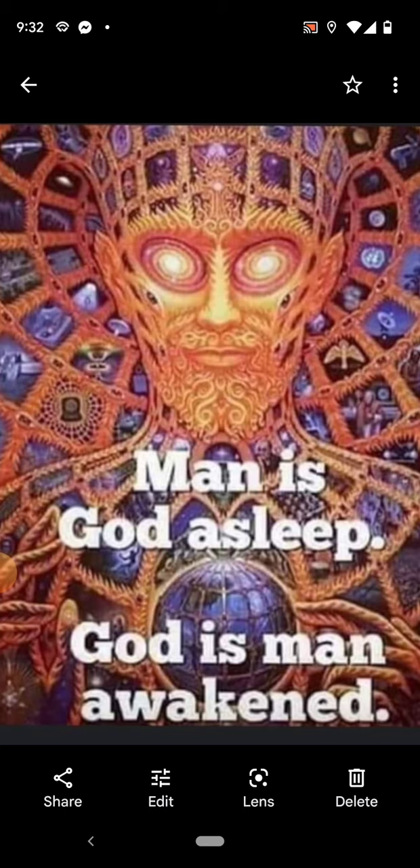
left_click(27, 84)
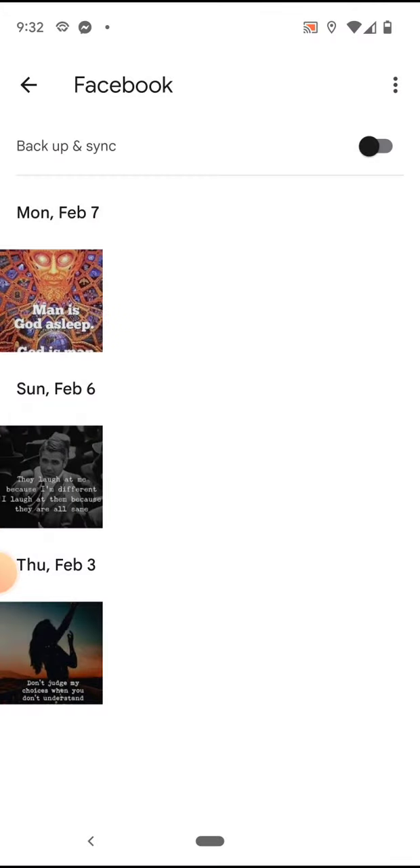
left_click(91, 841)
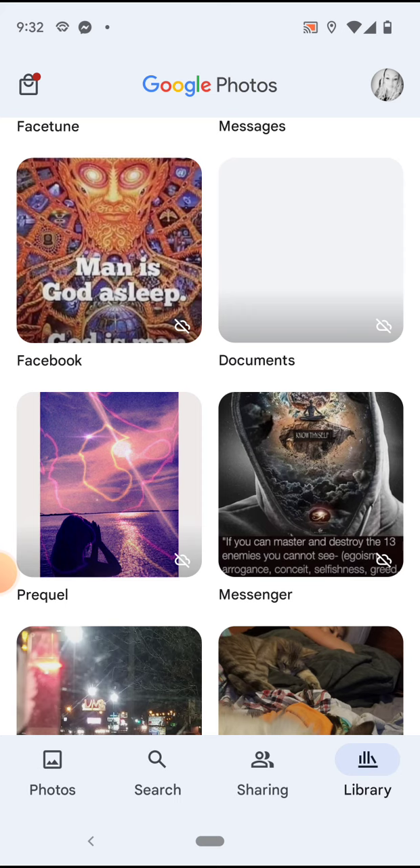
scroll(210, 434, "up", 1)
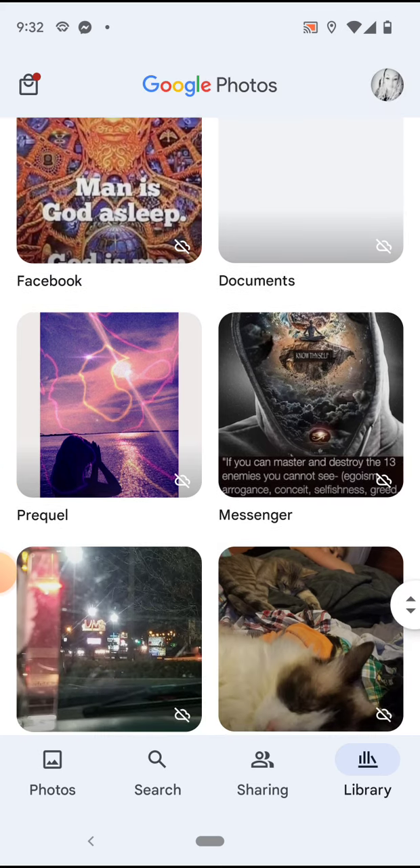